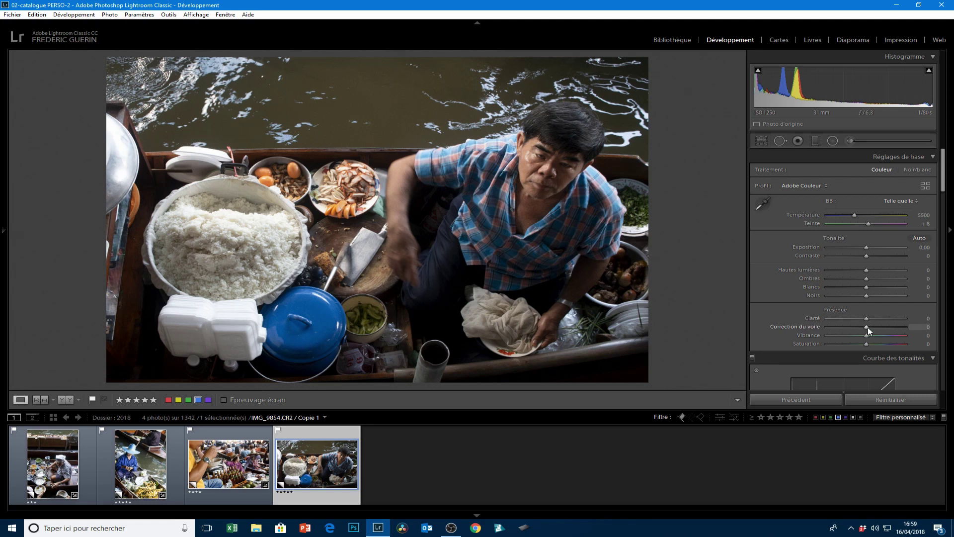
Step: Try Correction du voile at about +52, +49 and -24 on the boat vendor photo, and reset its settings
drag(868, 327, 888, 333)
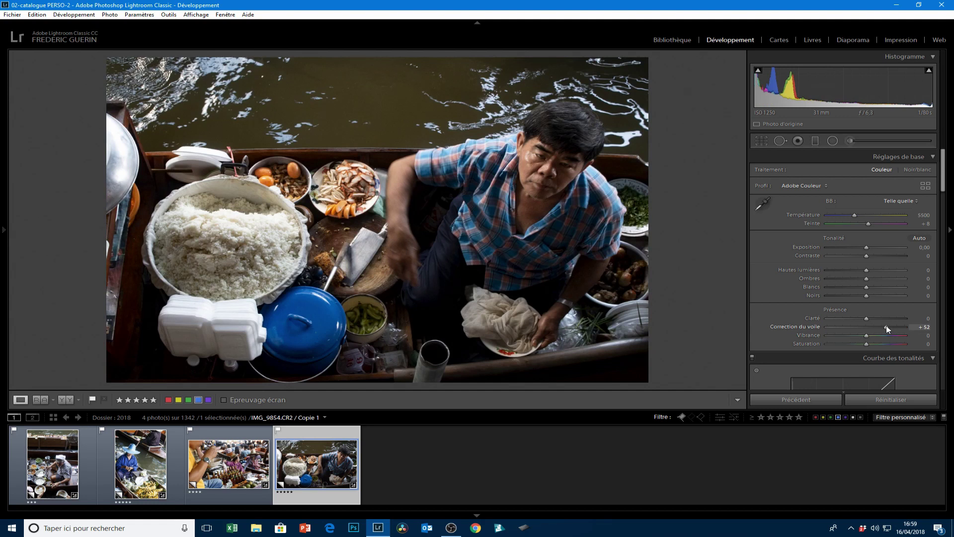
mouse_move(868, 329)
mouse_down()
mouse_move(853, 330)
mouse_move(885, 330)
mouse_up()
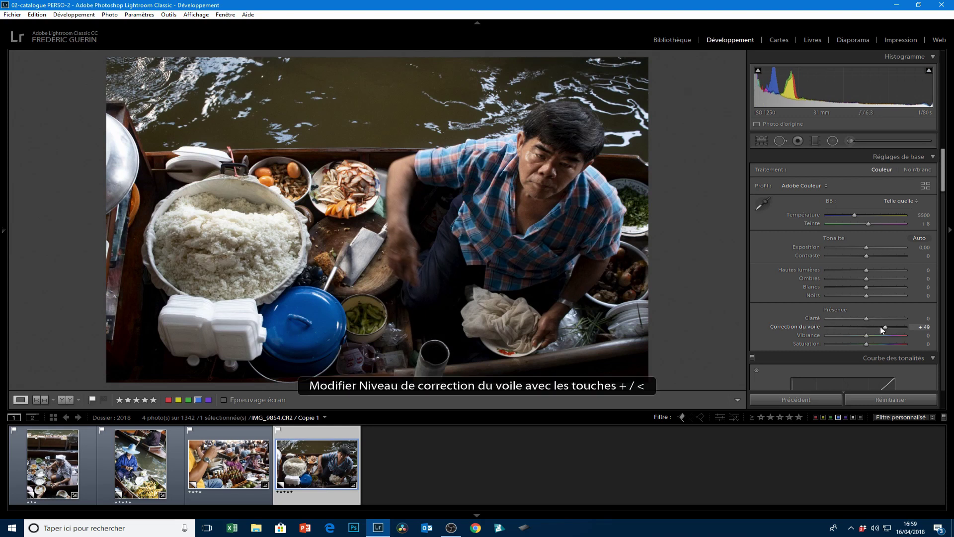
drag(886, 328, 859, 329)
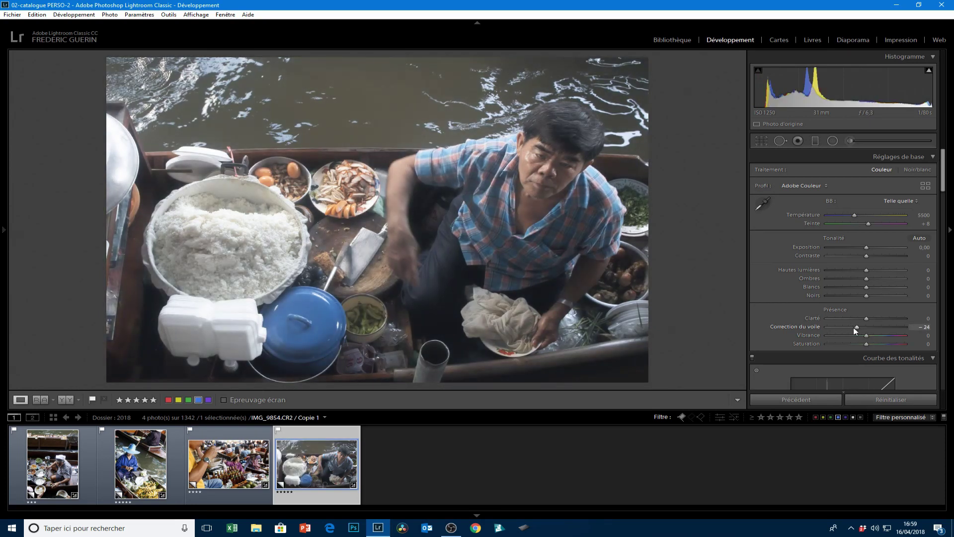
drag(864, 327, 865, 329)
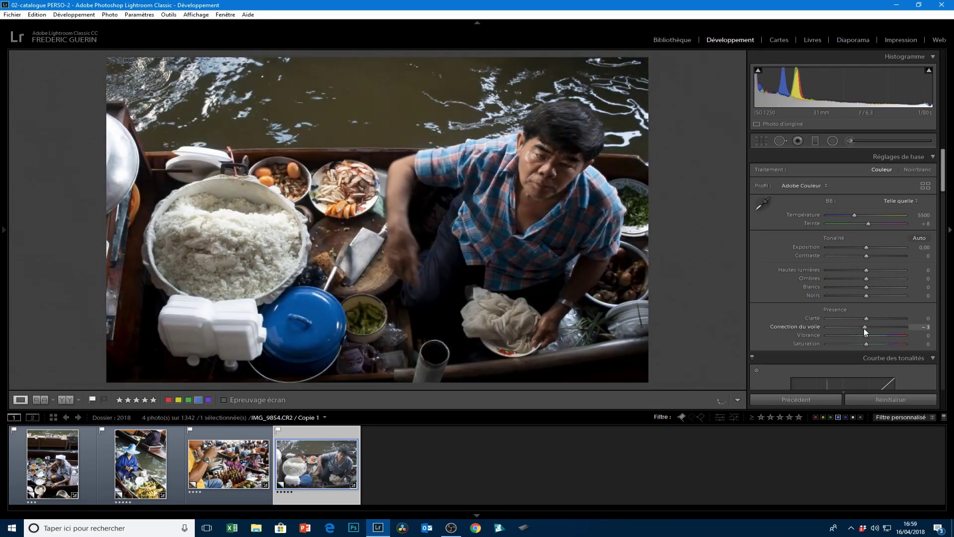
drag(873, 326, 864, 327)
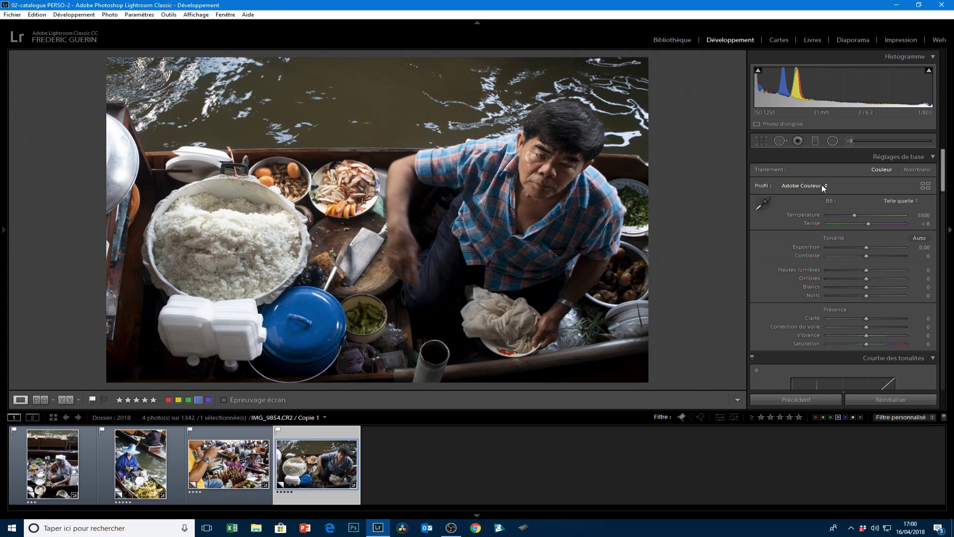
click(881, 401)
Step: Try the Adobe Monochrome profile on the photo, and restore the Adobe Couleur profile
click(823, 186)
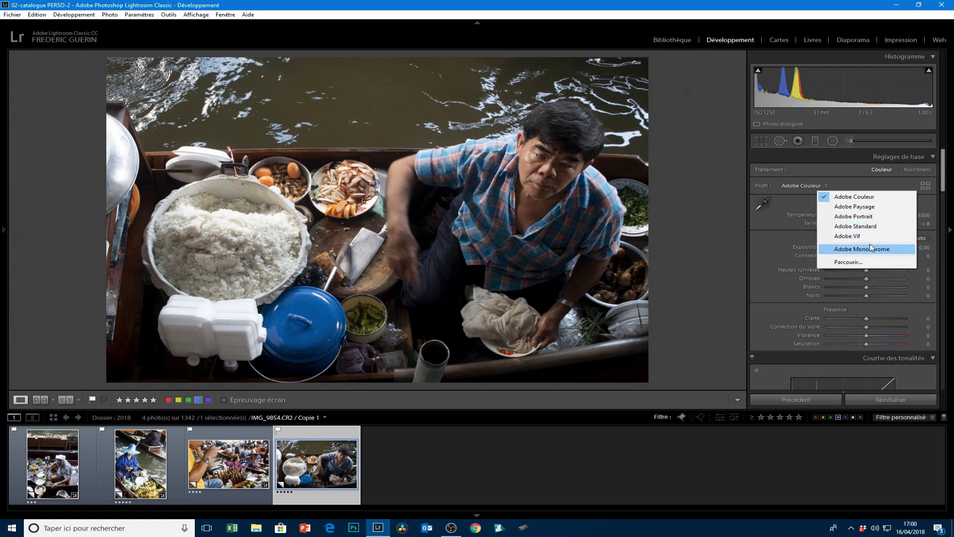
click(856, 250)
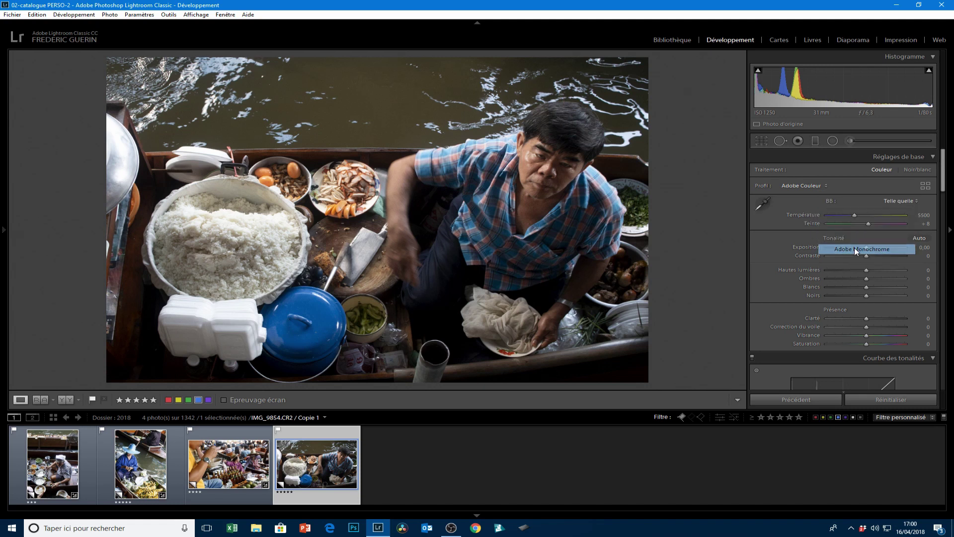
click(831, 185)
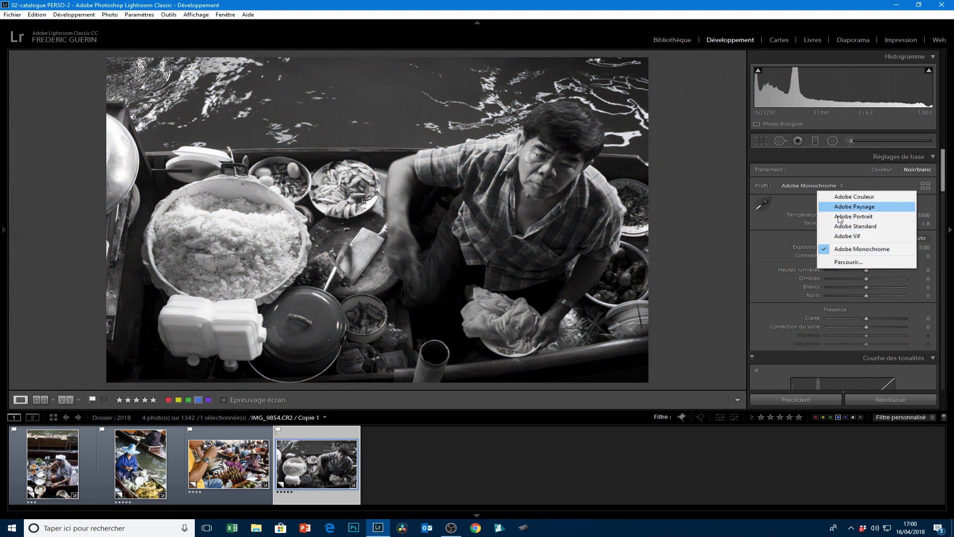
click(889, 197)
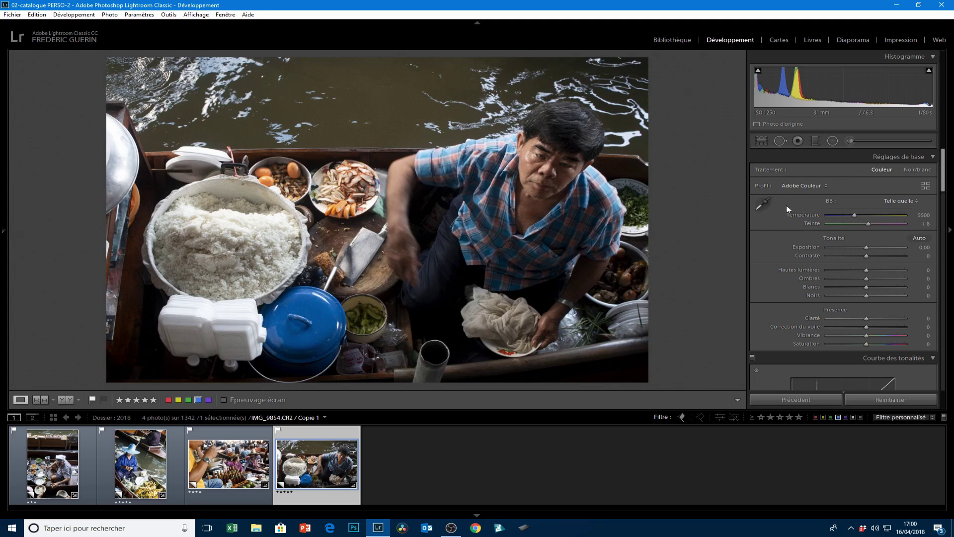
click(820, 183)
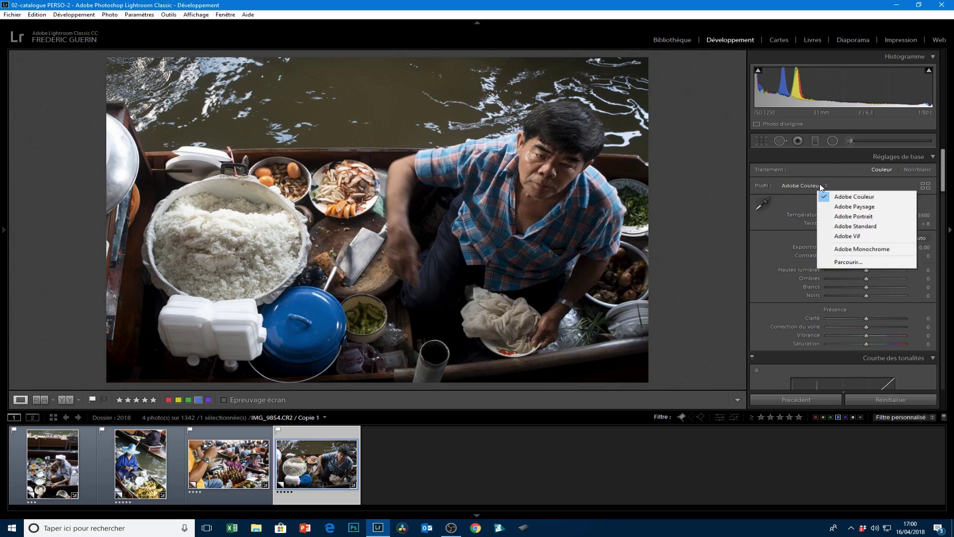
click(859, 177)
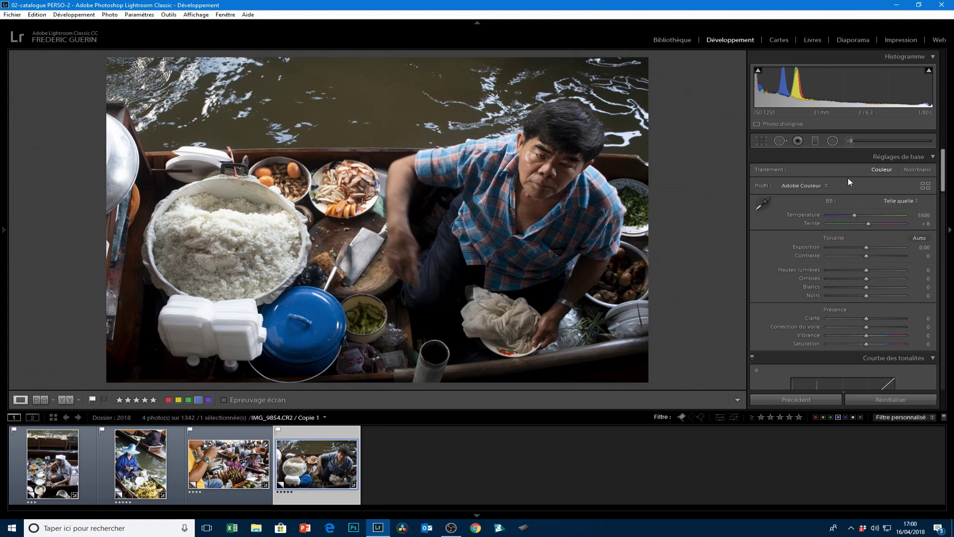
Step: Open the profile browser and look over the Camera Matching profiles
click(925, 186)
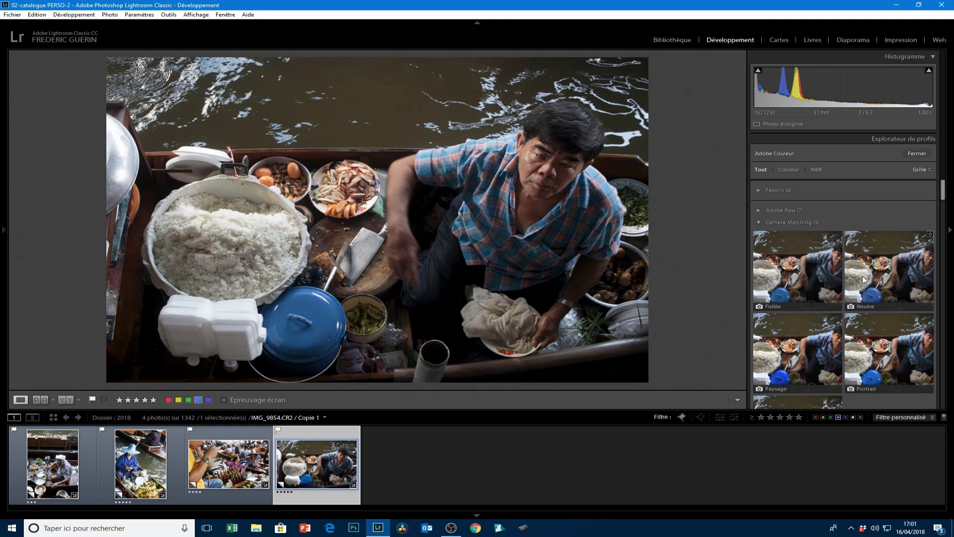
scroll(890, 283, down, 2)
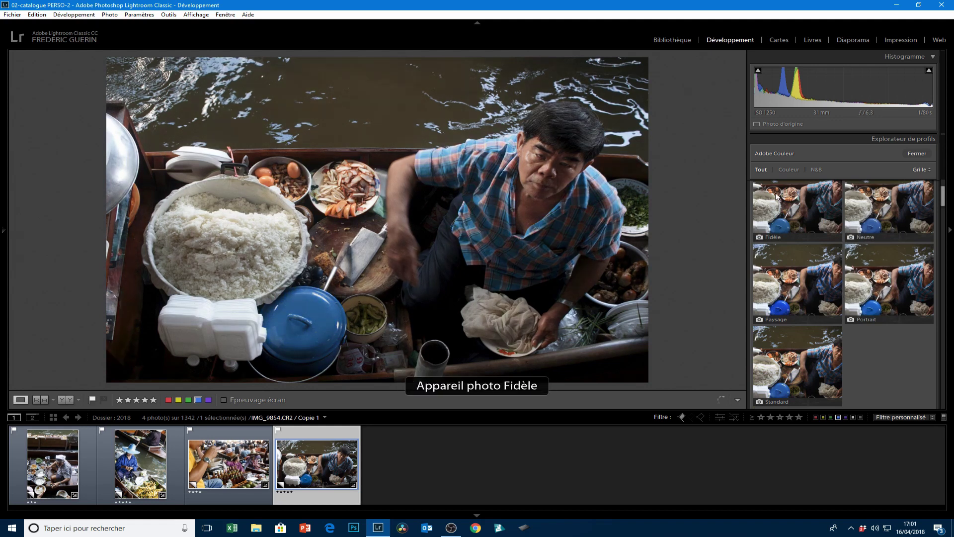
scroll(801, 244, up, 2)
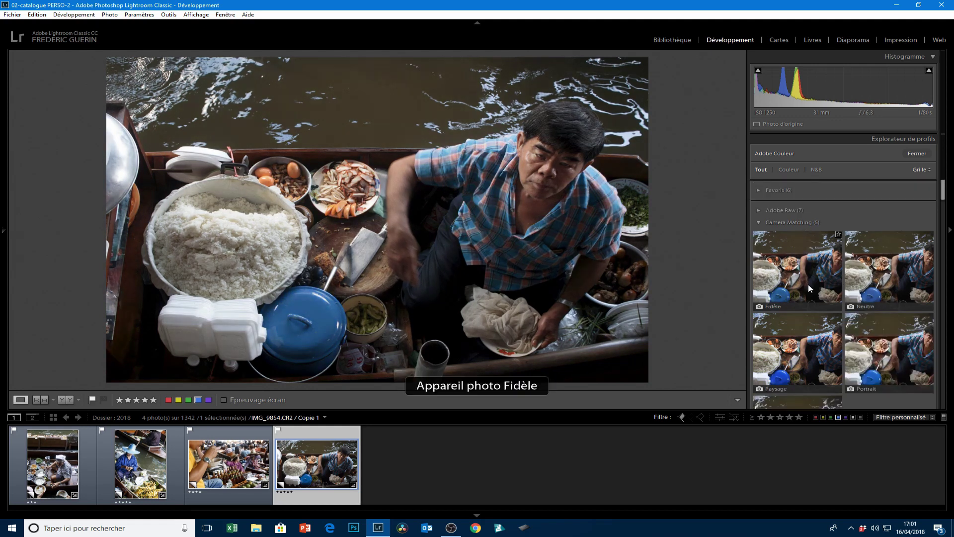
Step: Try the Camera Matching profiles Fidèle, Neutre, Paysage, Portrait and Standard on the photo in turn
click(796, 269)
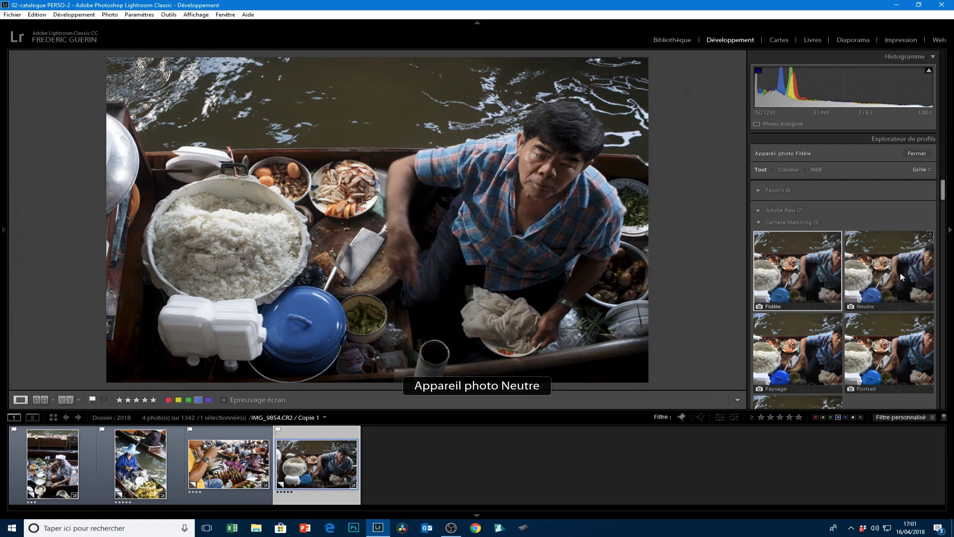
click(880, 277)
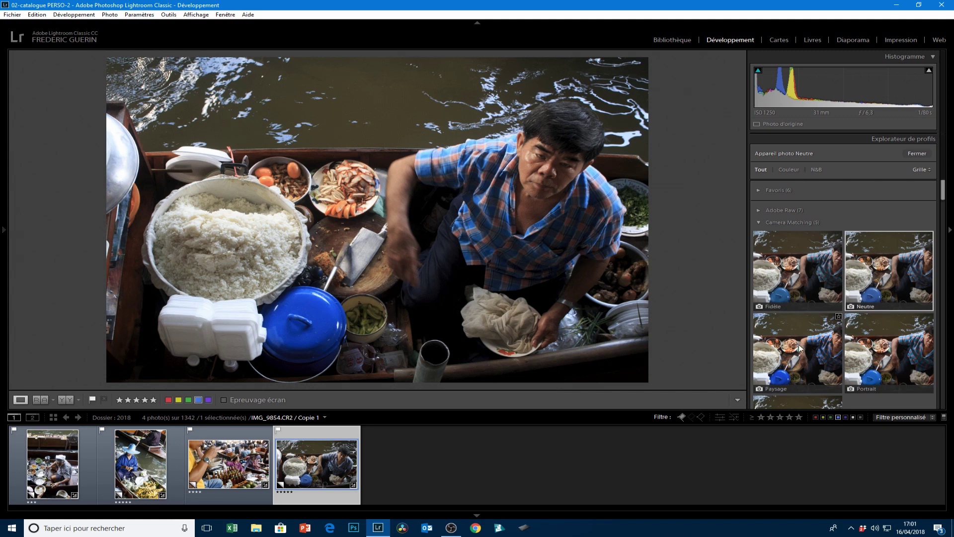
click(801, 351)
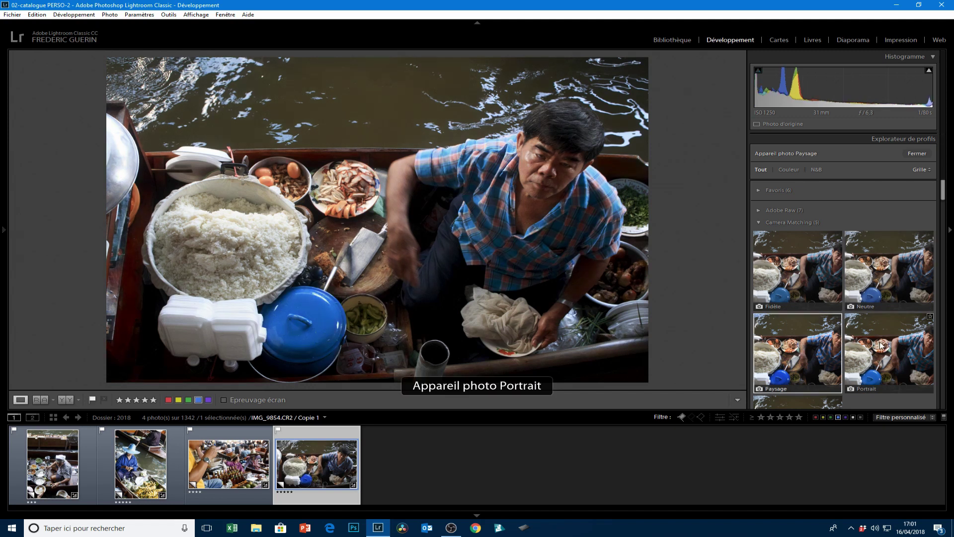
click(882, 344)
scroll(881, 342, down, 5)
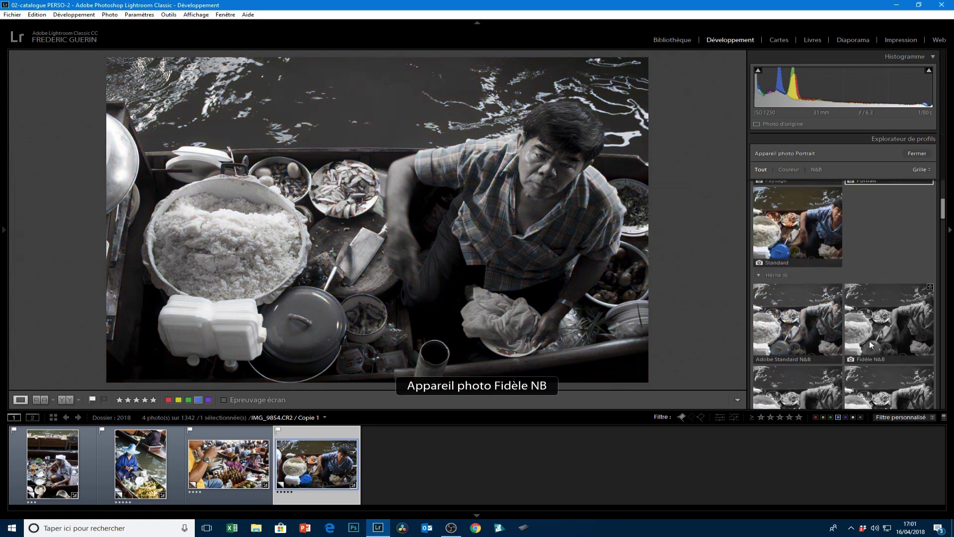
scroll(865, 328, up, 3)
click(827, 306)
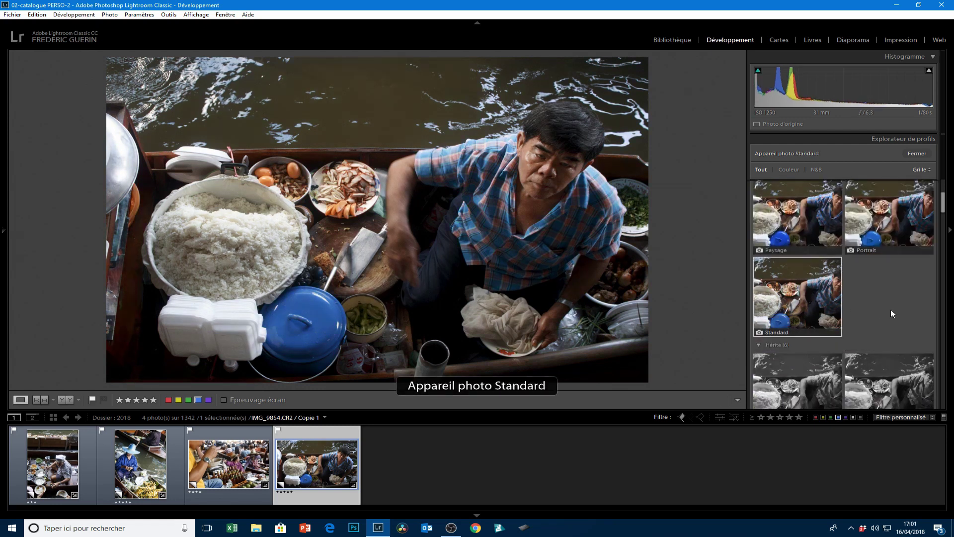
Step: Try the Portrait N&B camera profile on the photo, and apply Standard N&B instead
scroll(890, 310, down, 1)
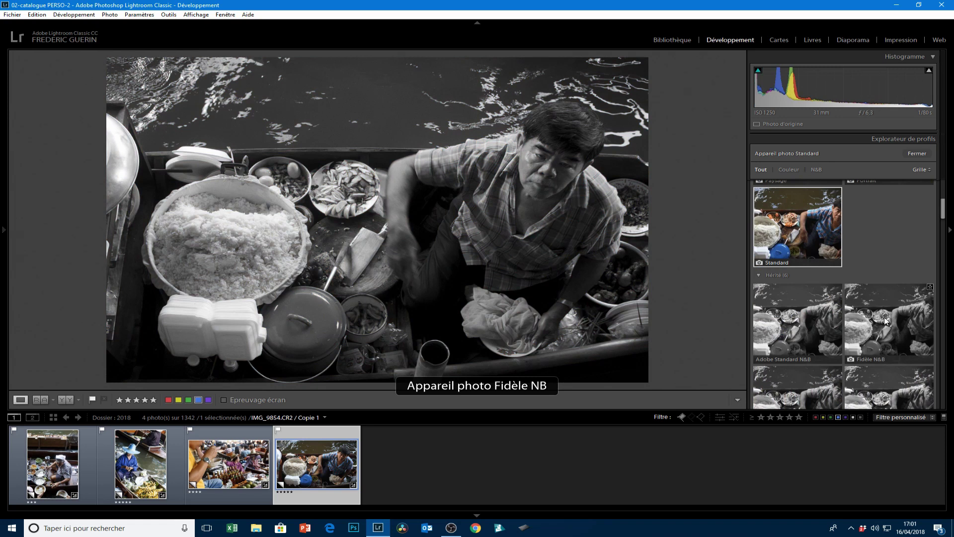
scroll(889, 322, down, 2)
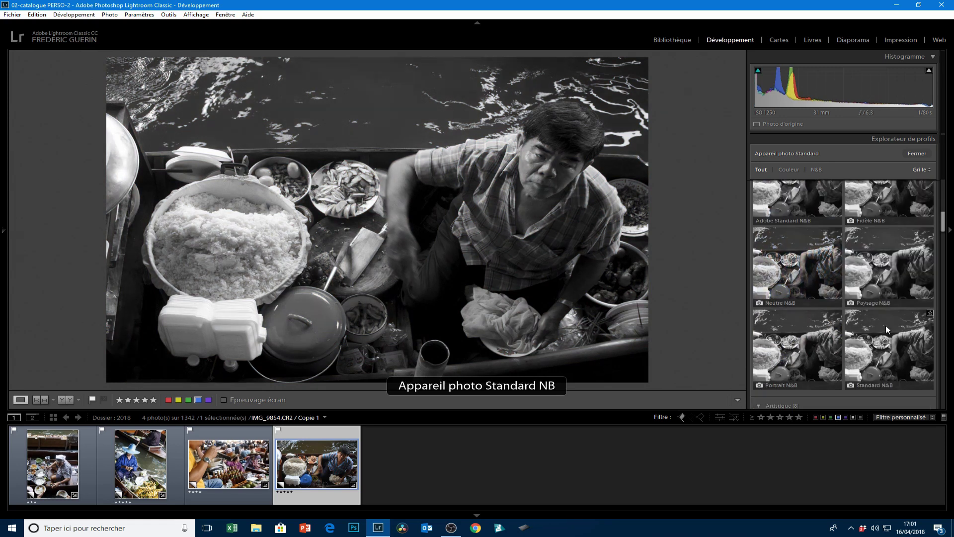
scroll(887, 330, down, 2)
click(790, 283)
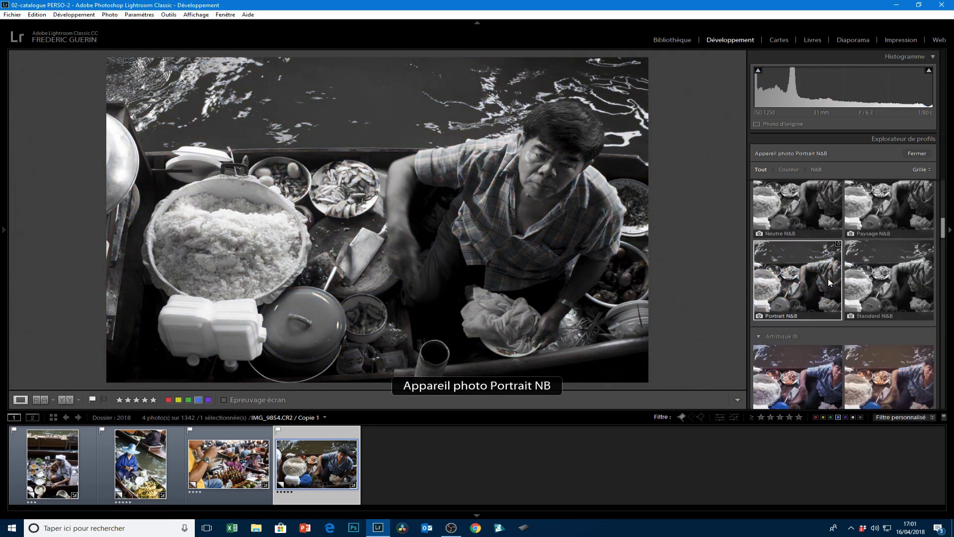
click(890, 277)
Step: Preview the Artistique, Moderne, N&B and Vintage profile groups on the photo without applying any of them
scroll(892, 283, down, 2)
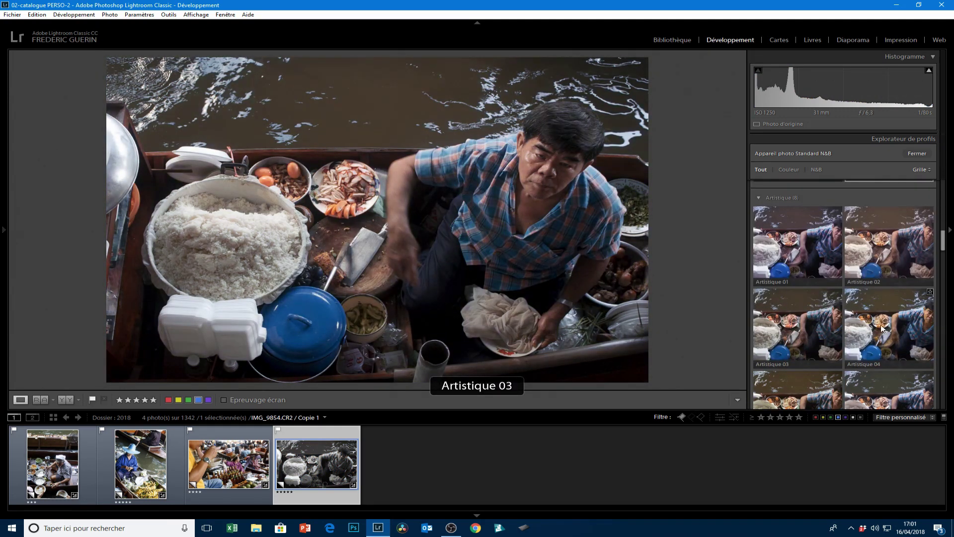
scroll(889, 329, down, 3)
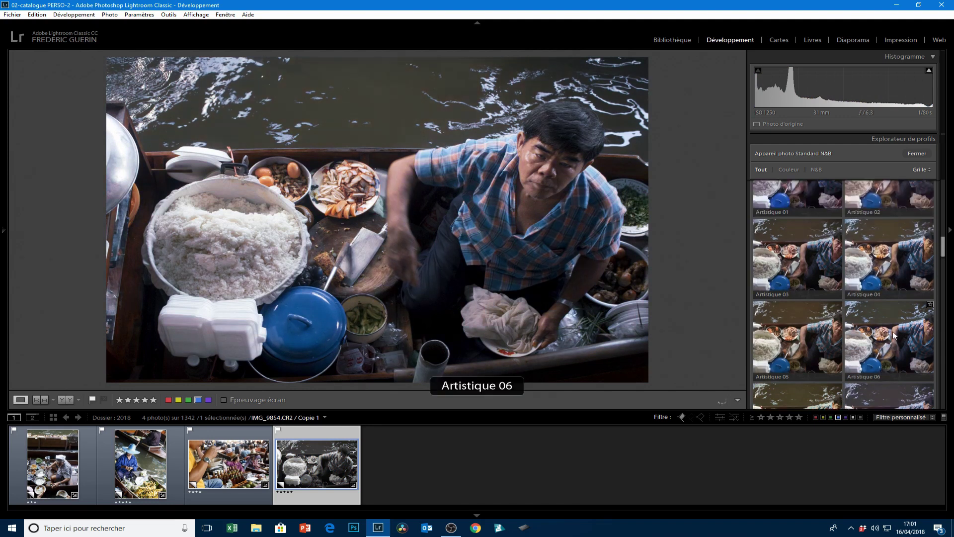
scroll(806, 347, down, 3)
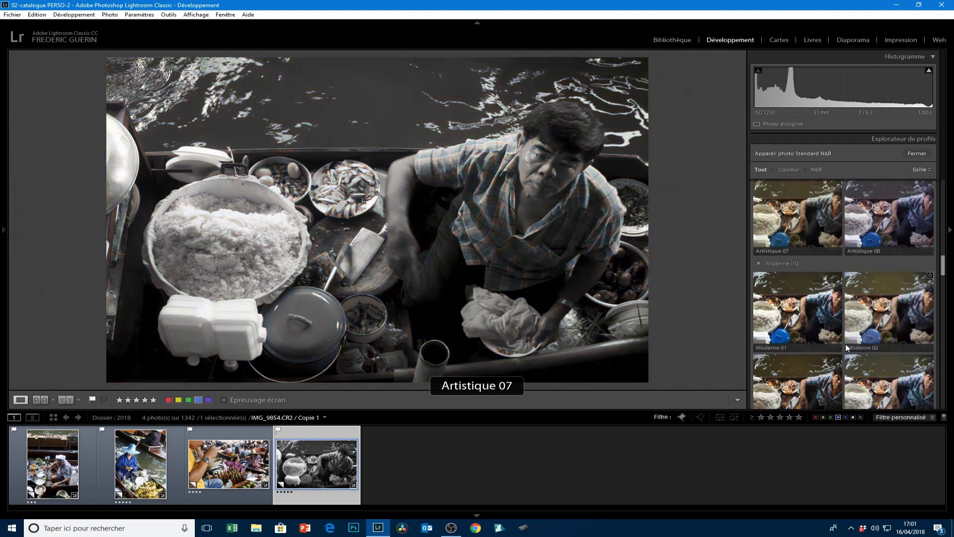
scroll(882, 318, down, 2)
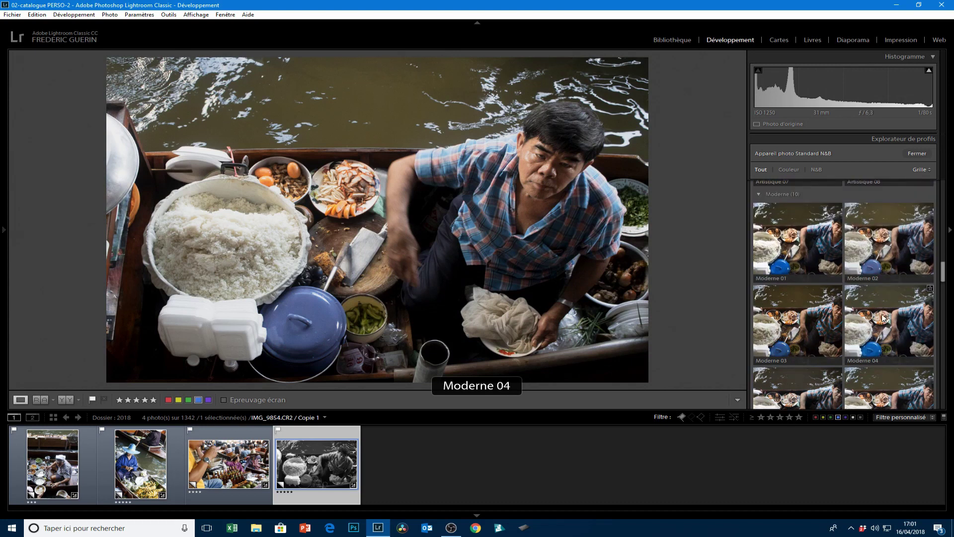
scroll(800, 312, down, 8)
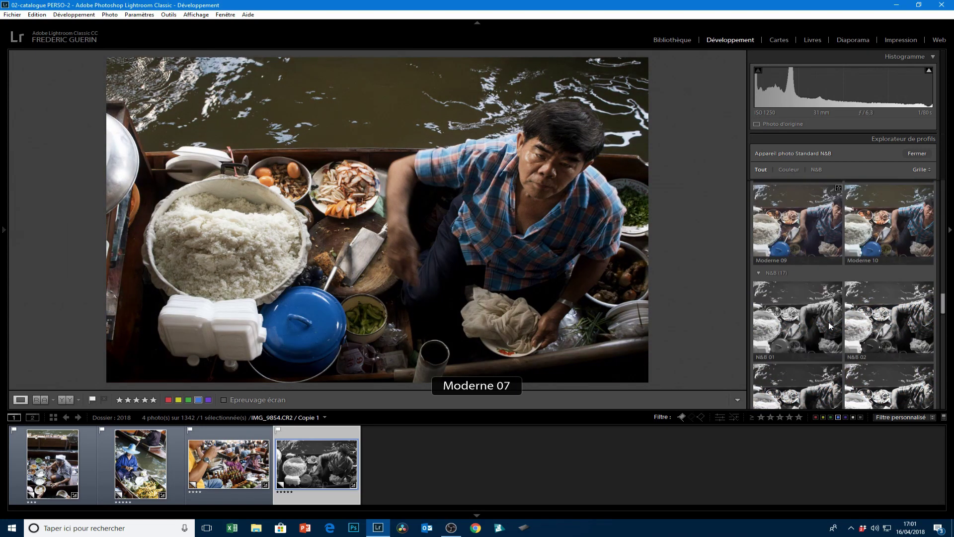
scroll(843, 312, down, 3)
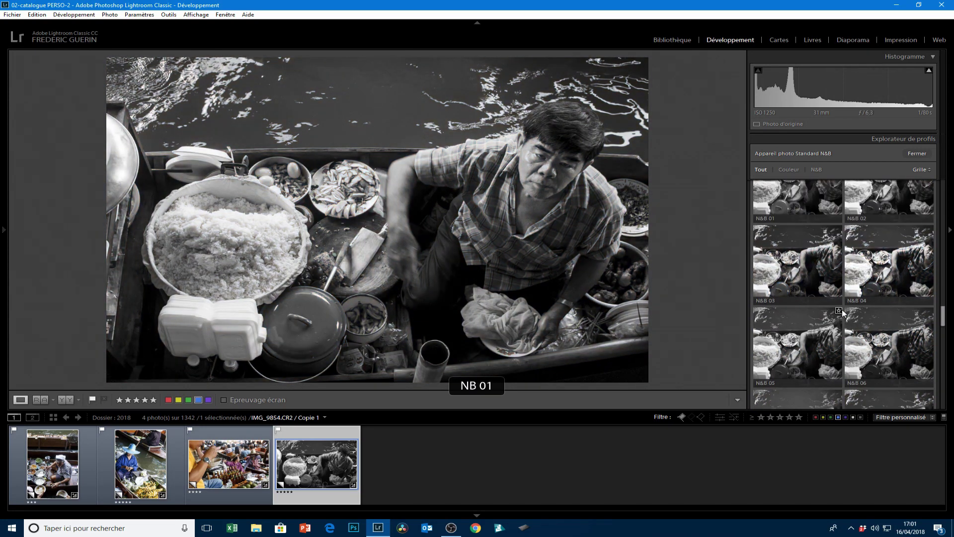
scroll(856, 314, down, 15)
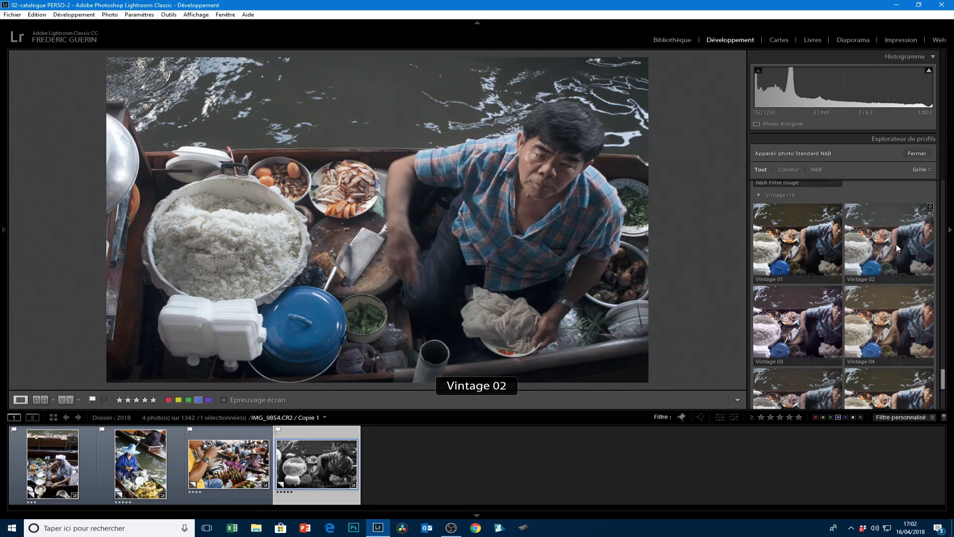
scroll(826, 317, down, 3)
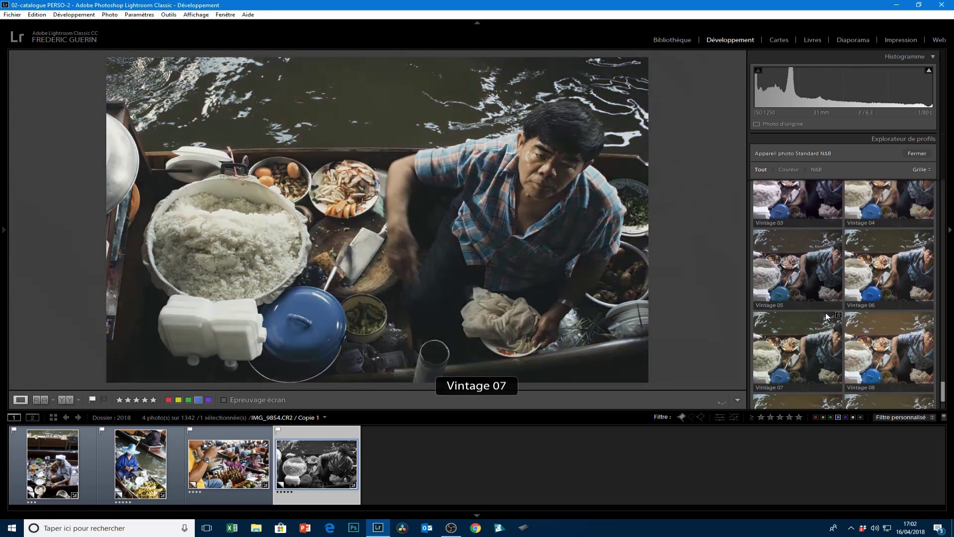
scroll(900, 342, down, 1)
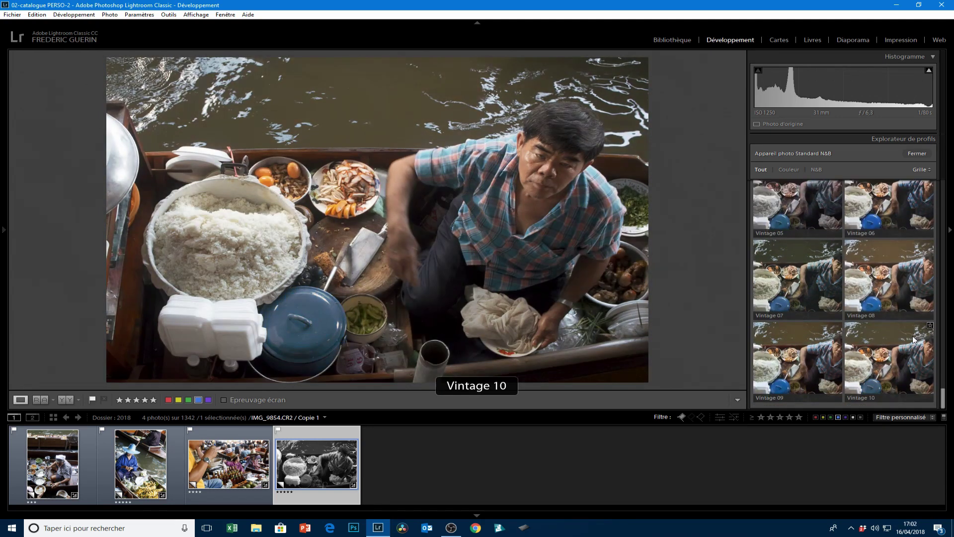
scroll(849, 293, up, 10)
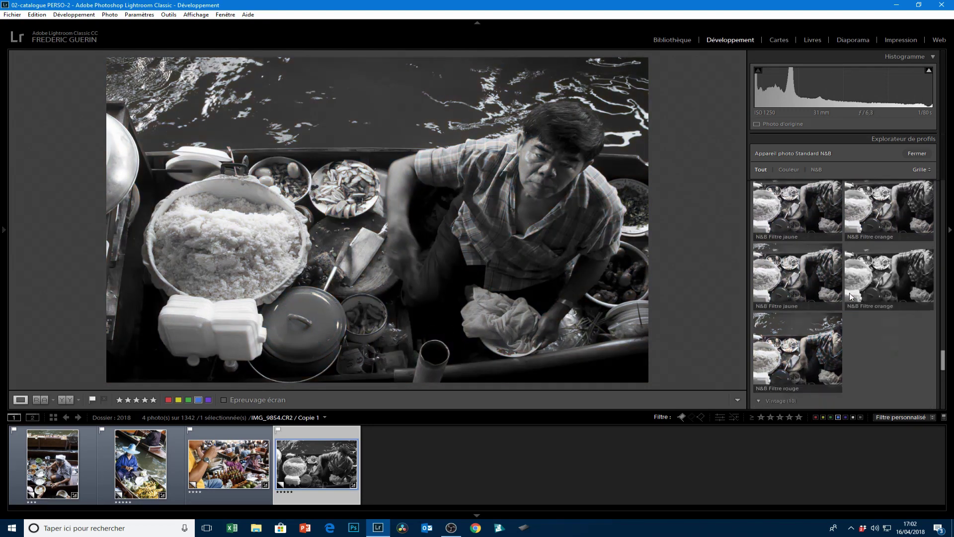
scroll(854, 294, up, 15)
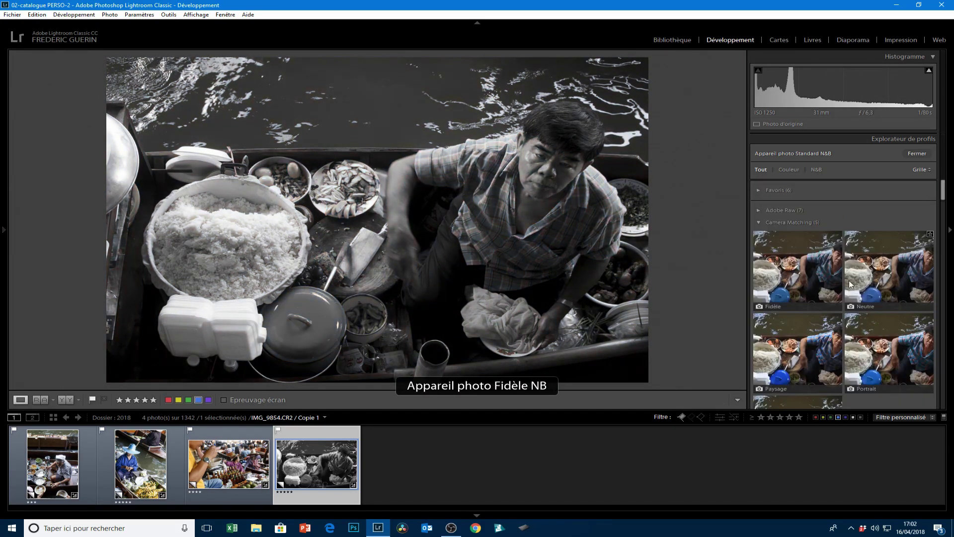
Step: View the Favoris profile group, and filter the profile list to Couleur and to N&B
click(758, 190)
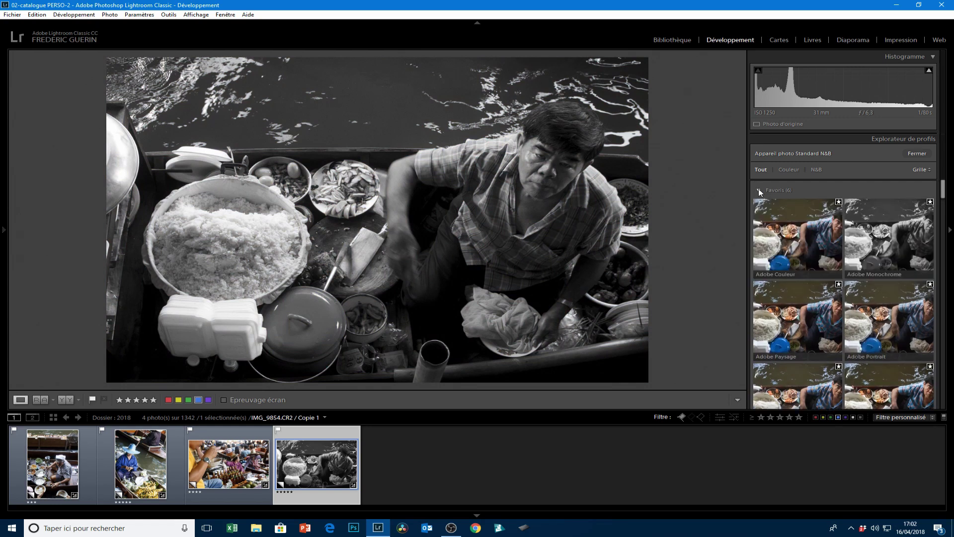
click(758, 190)
click(796, 169)
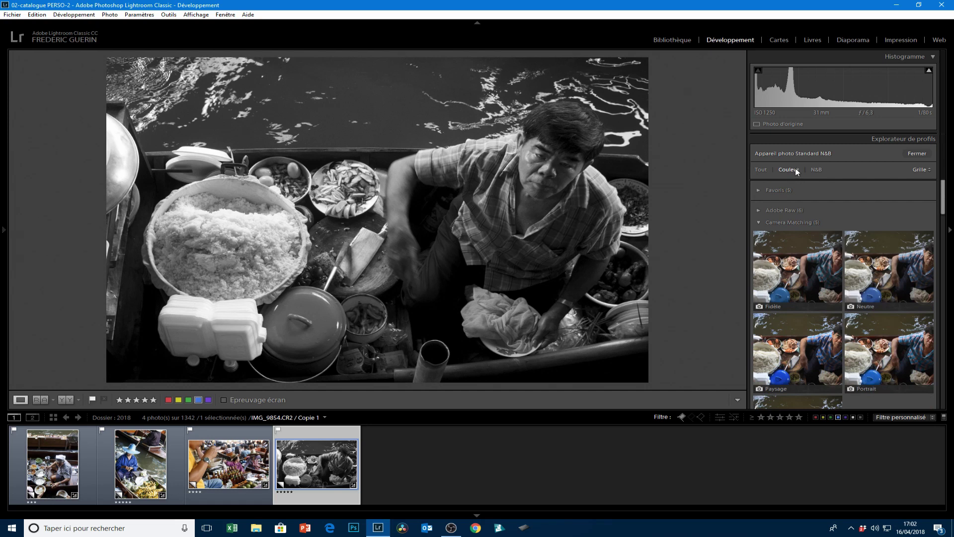
click(820, 170)
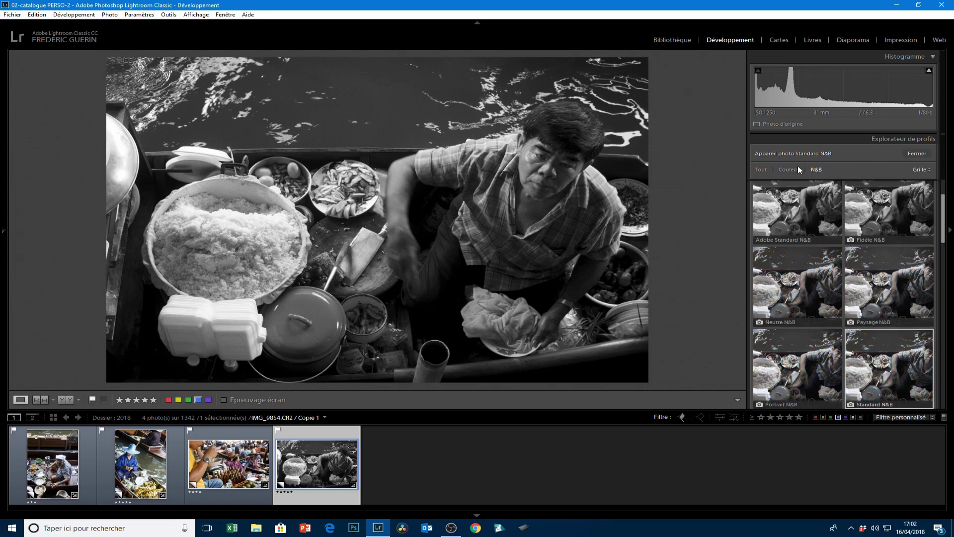